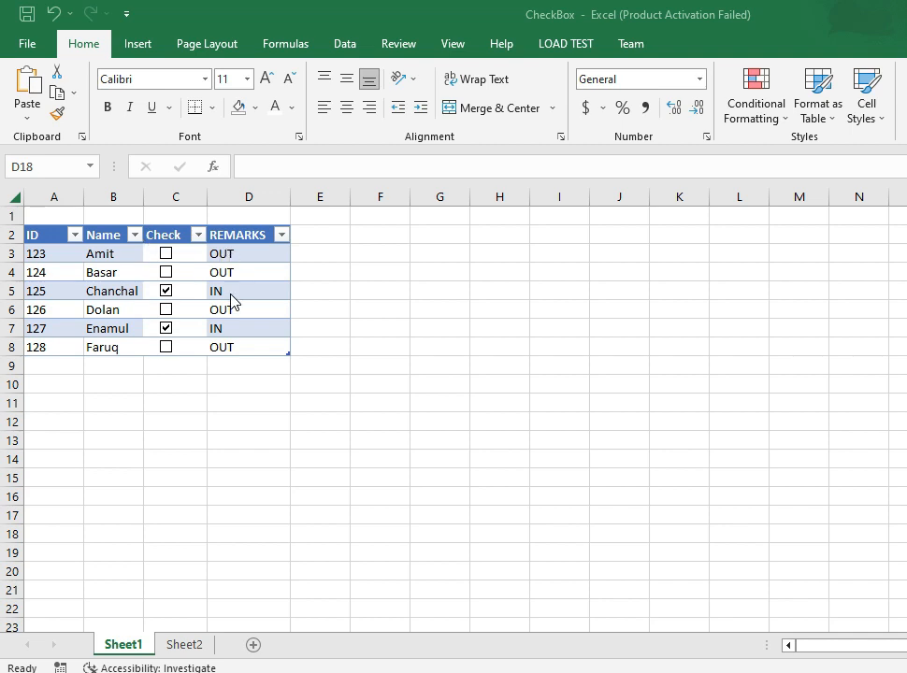
- On Sheet1, tick the check boxes for IDs 123 and 124, and clear the one for 124 again
left_click(169, 259)
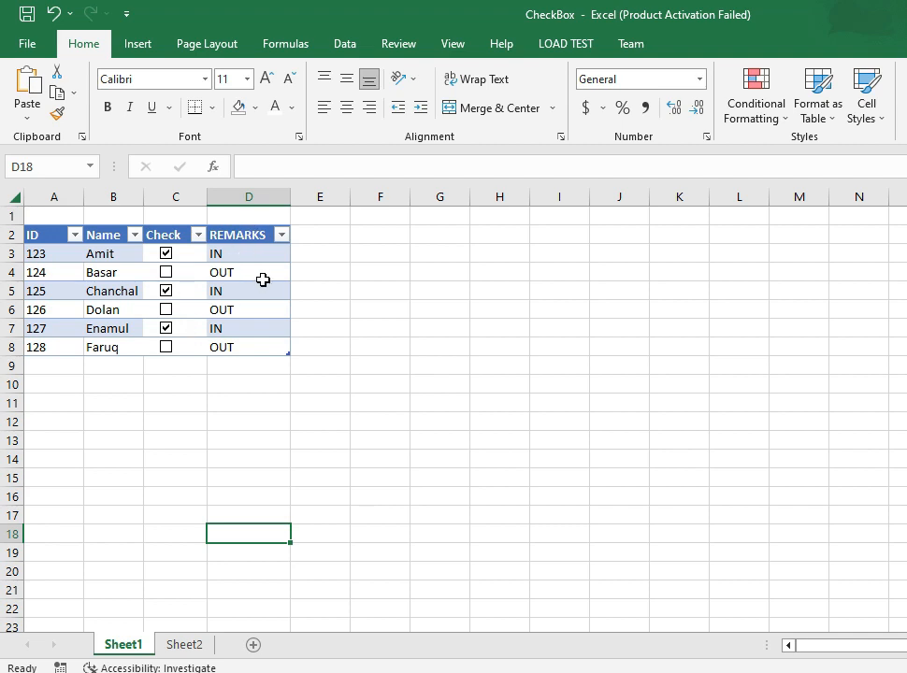
left_click(169, 272)
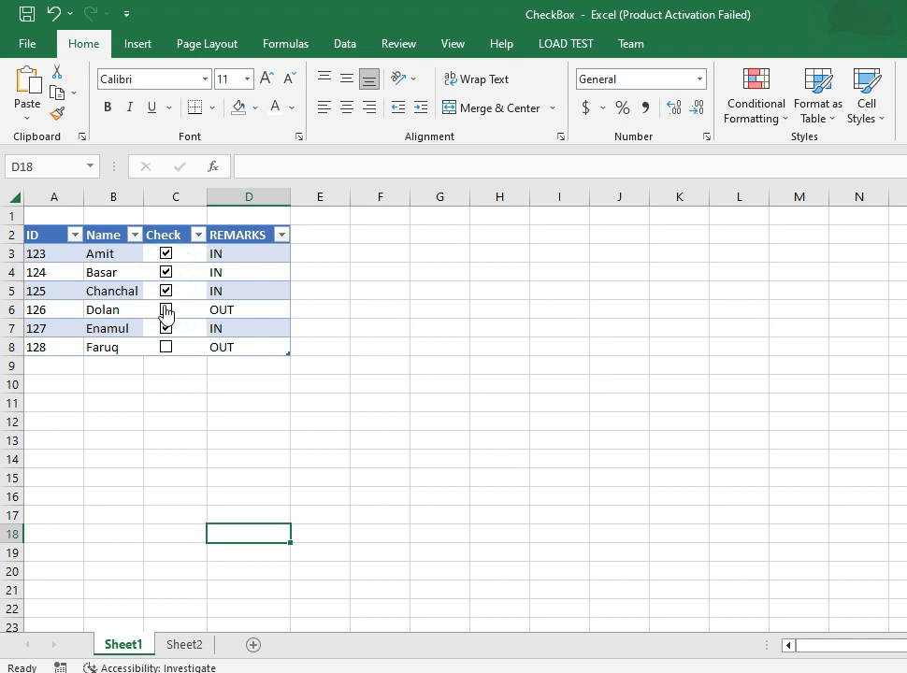
left_click(166, 273)
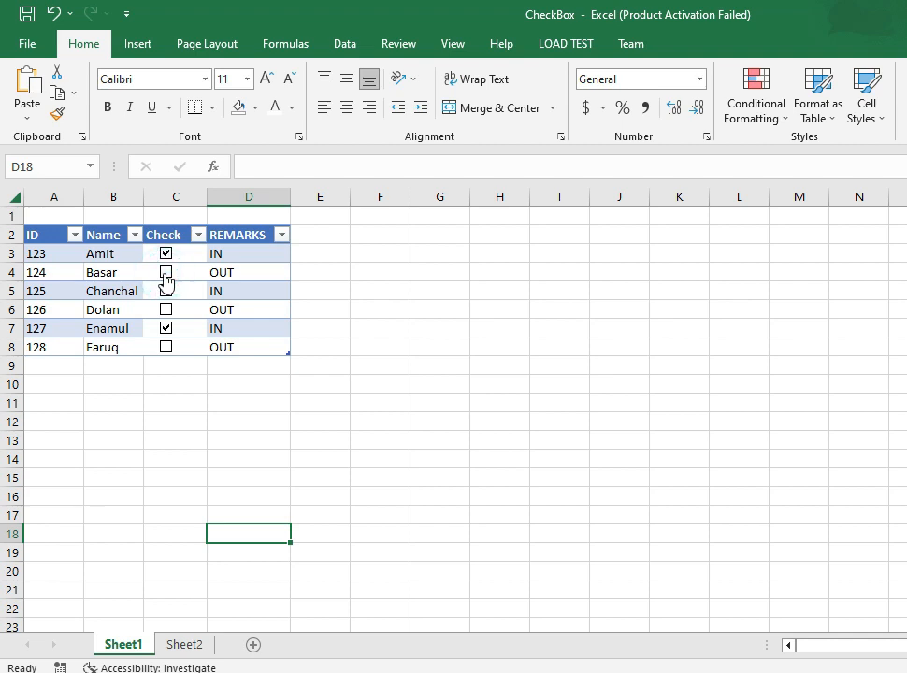
left_click(167, 290)
- On Sheet2, enable the Developer tab through the ribbon customization options
left_click(181, 645)
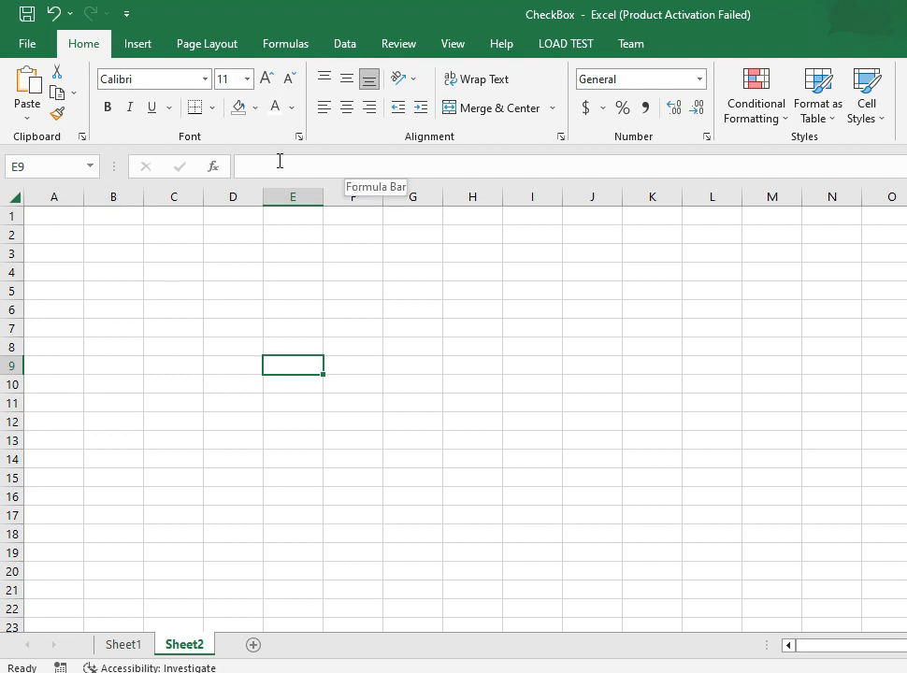
left_click(25, 43)
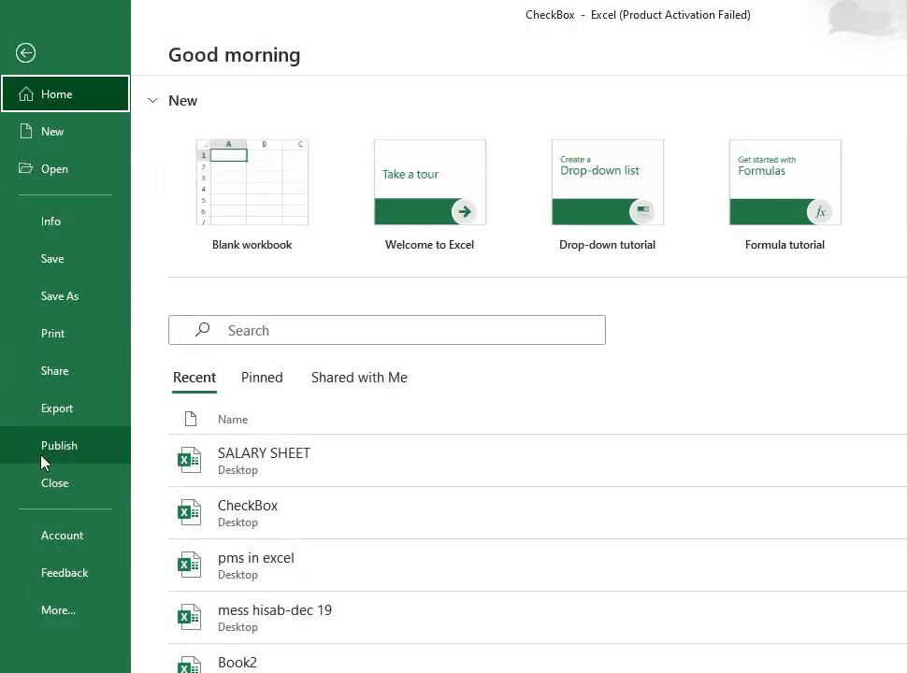
left_click(54, 617)
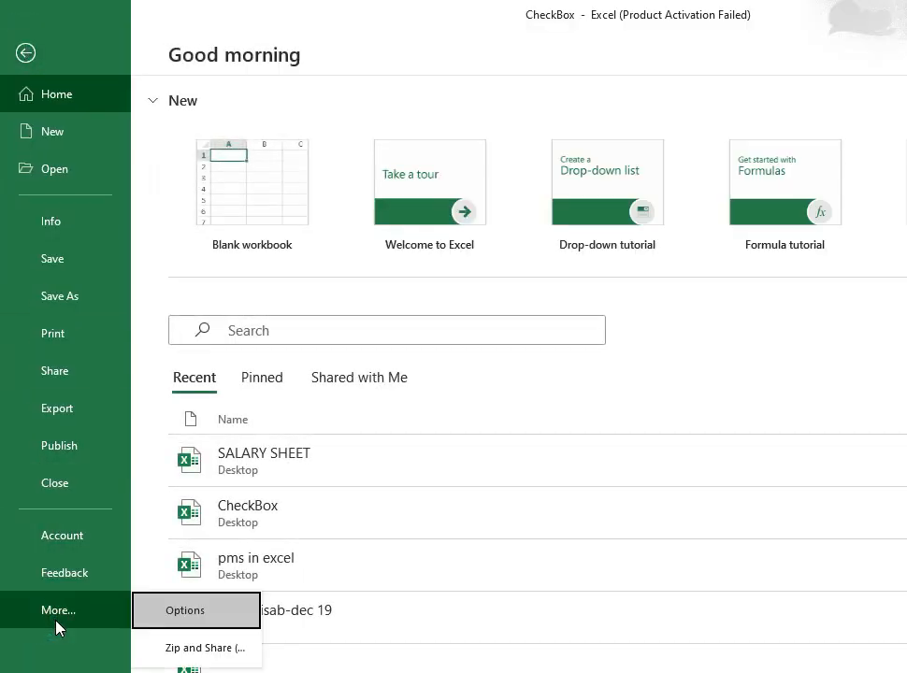
left_click(196, 614)
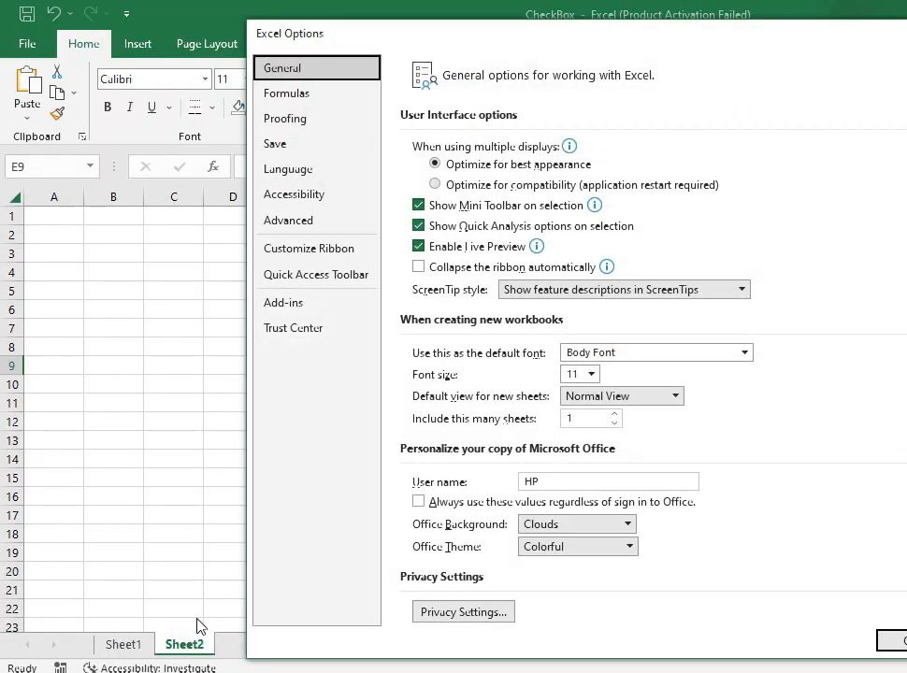
left_click(291, 254)
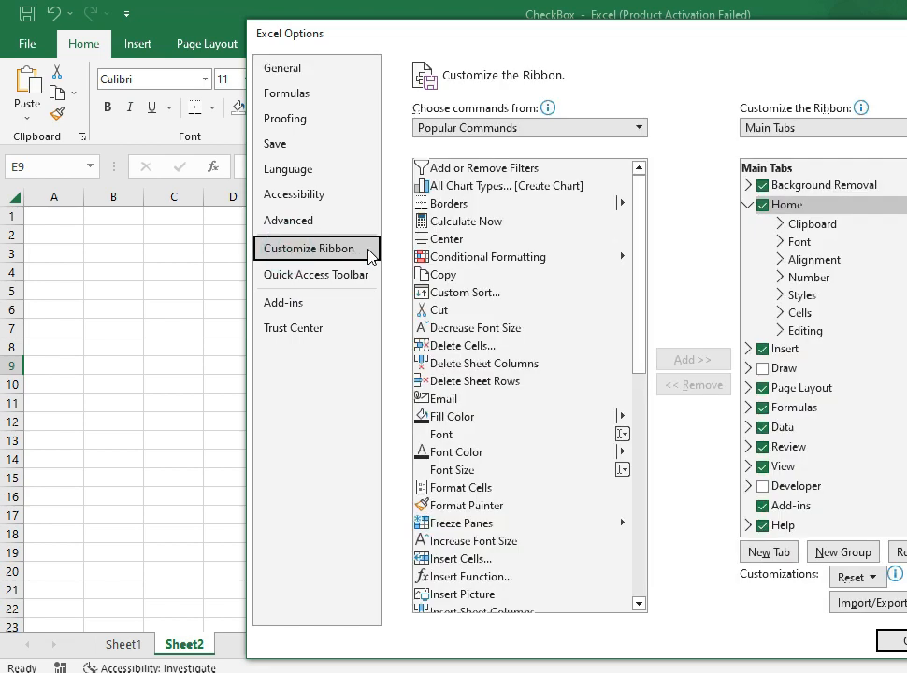
left_click(764, 487)
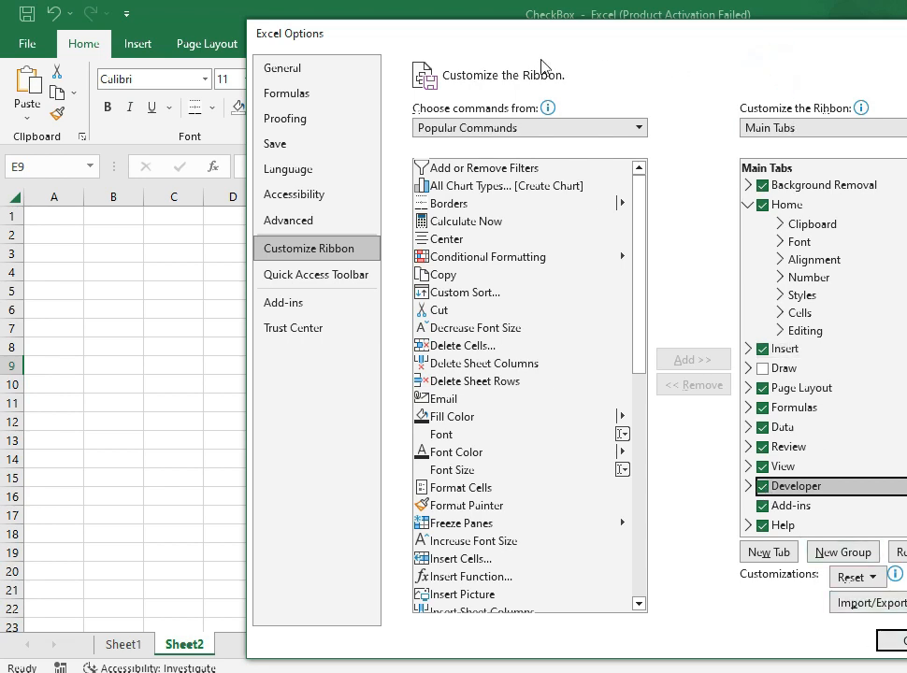
left_click(568, 48)
left_click(898, 640)
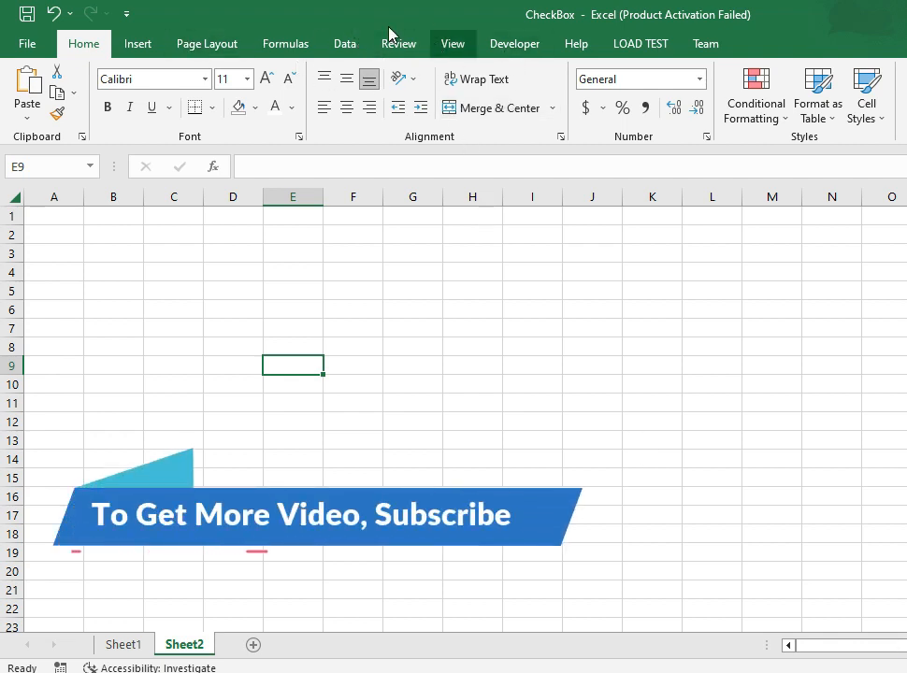
left_click(505, 46)
left_click(403, 99)
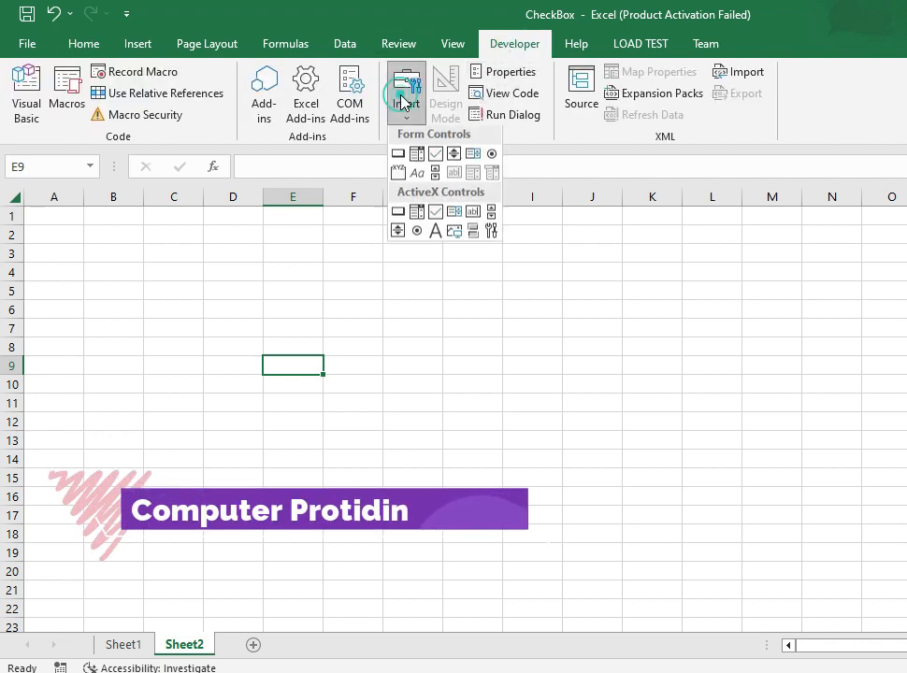
left_click(437, 159)
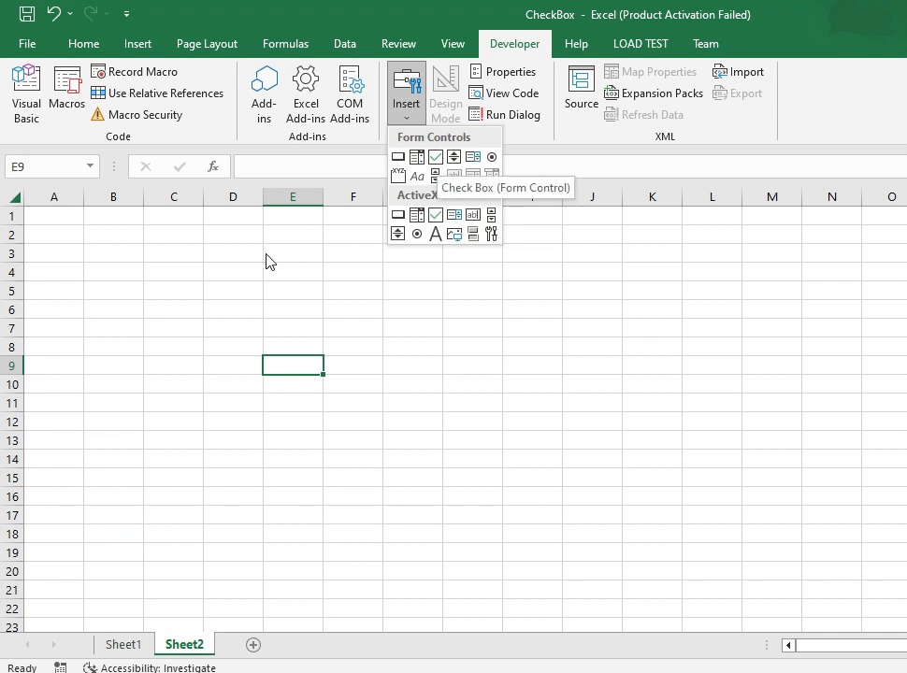
- Enter the headers ID, NAME, Check and Remarks in cells A1 to D1 of Sheet2
left_click(51, 216)
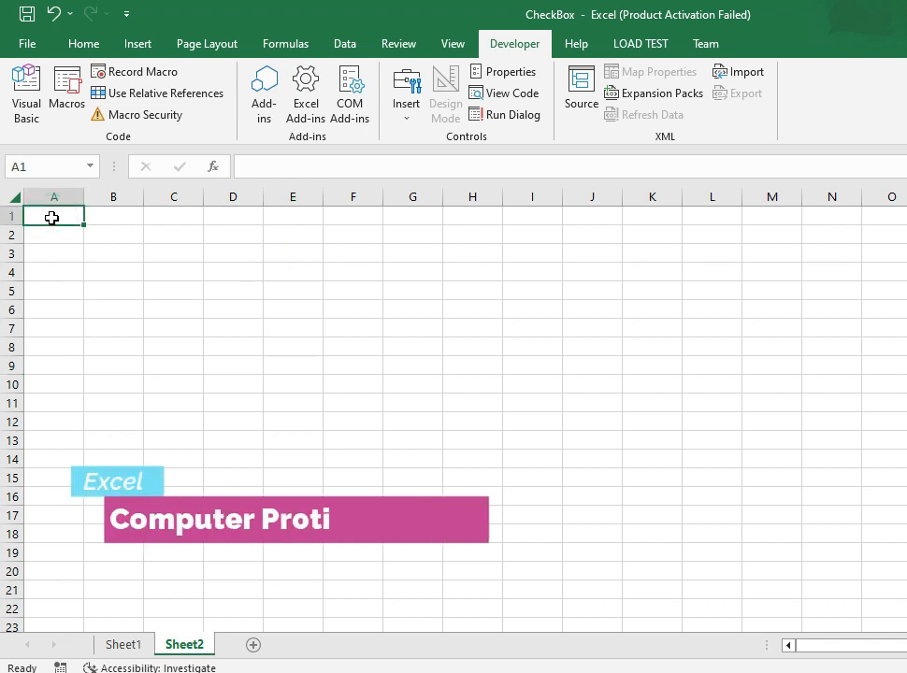
type("ID")
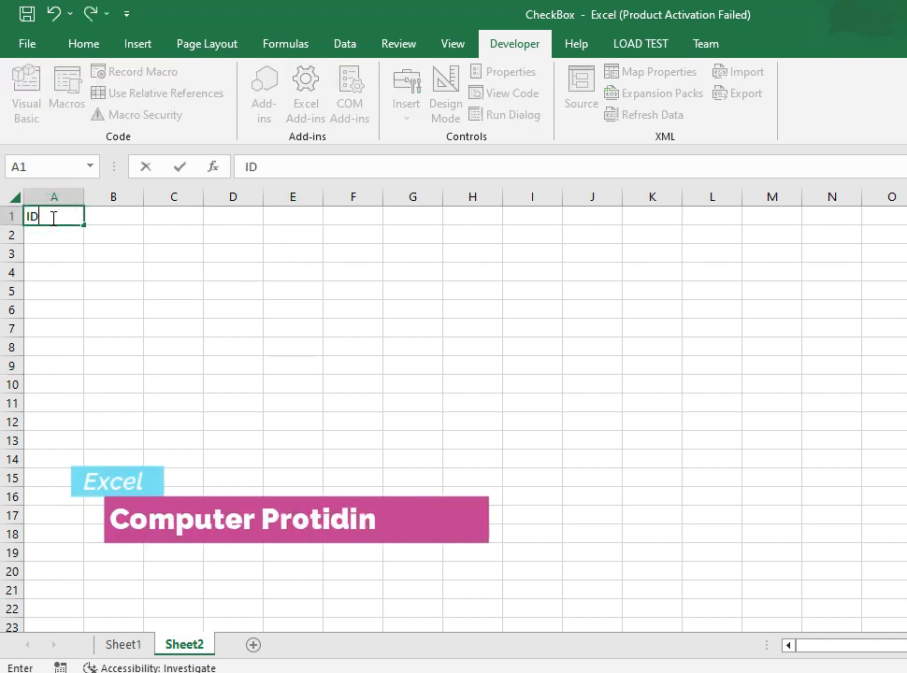
key("Tab")
type("NAME")
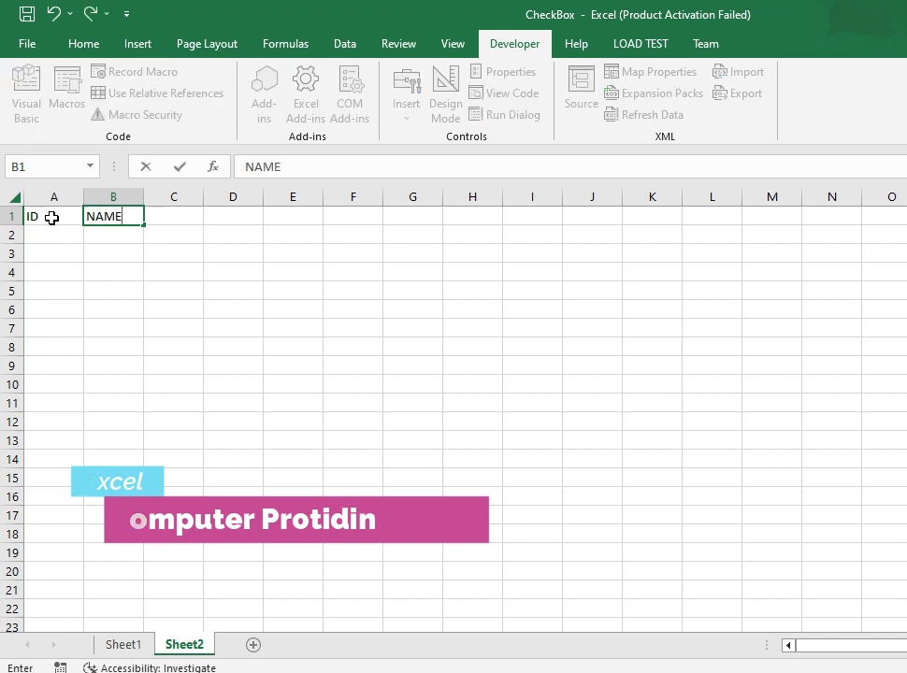
key("Tab")
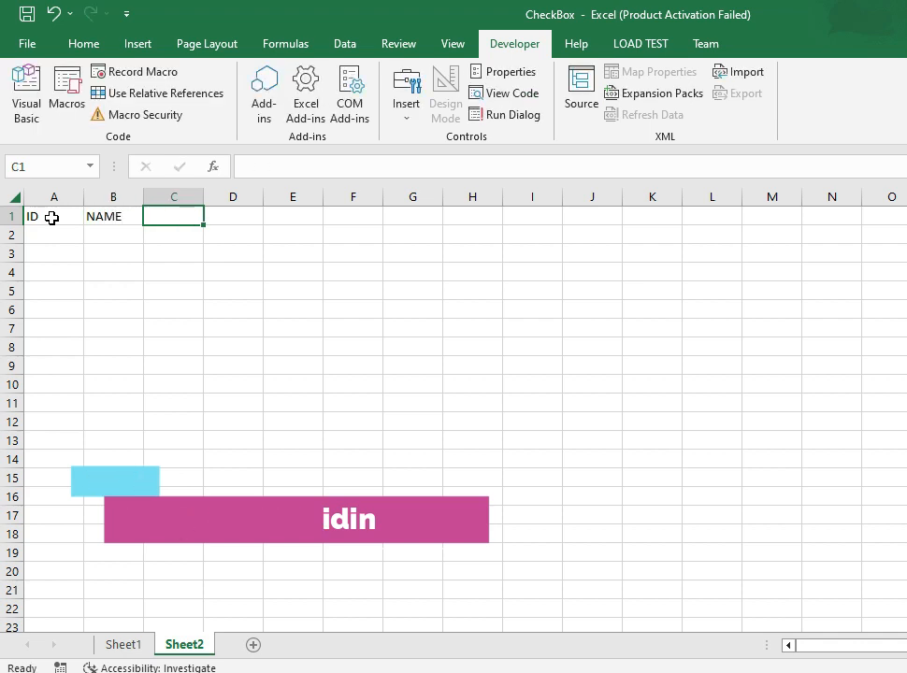
type("C")
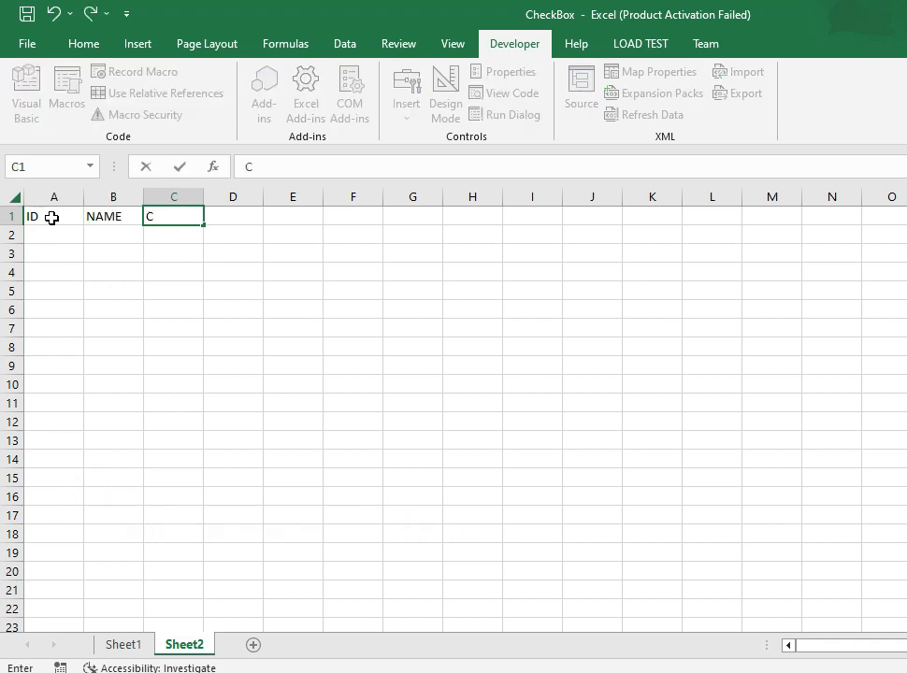
type("heck")
key("Tab")
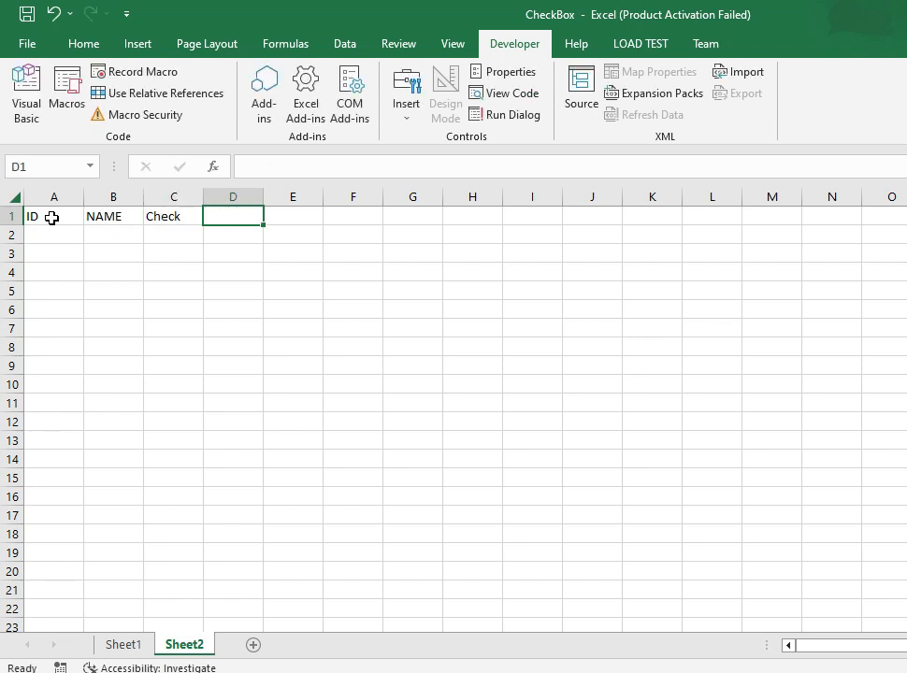
type("Remarks")
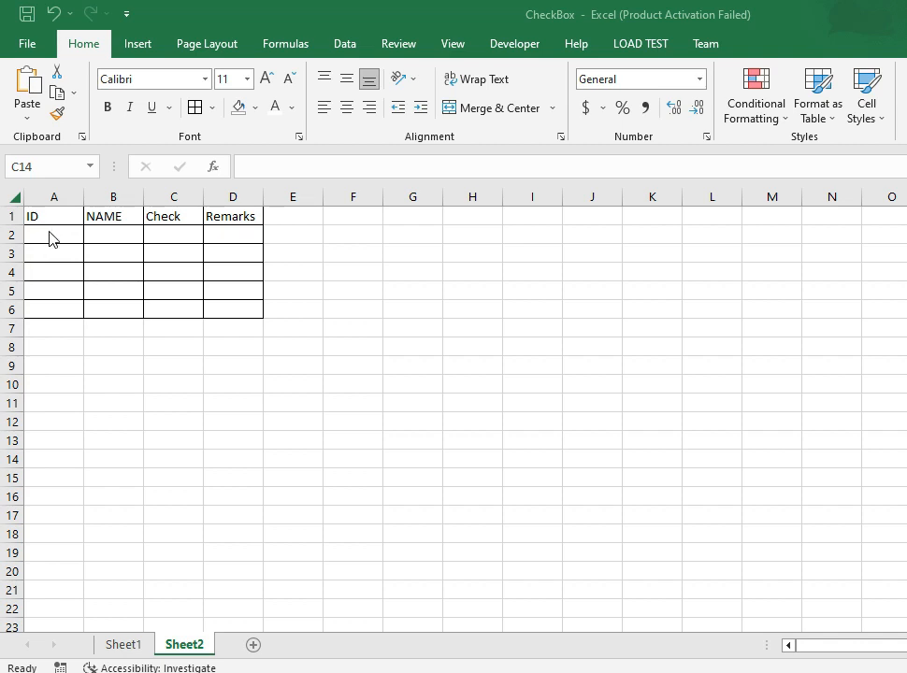
- Enter 123 as the first ID in cell A2
left_click(48, 231)
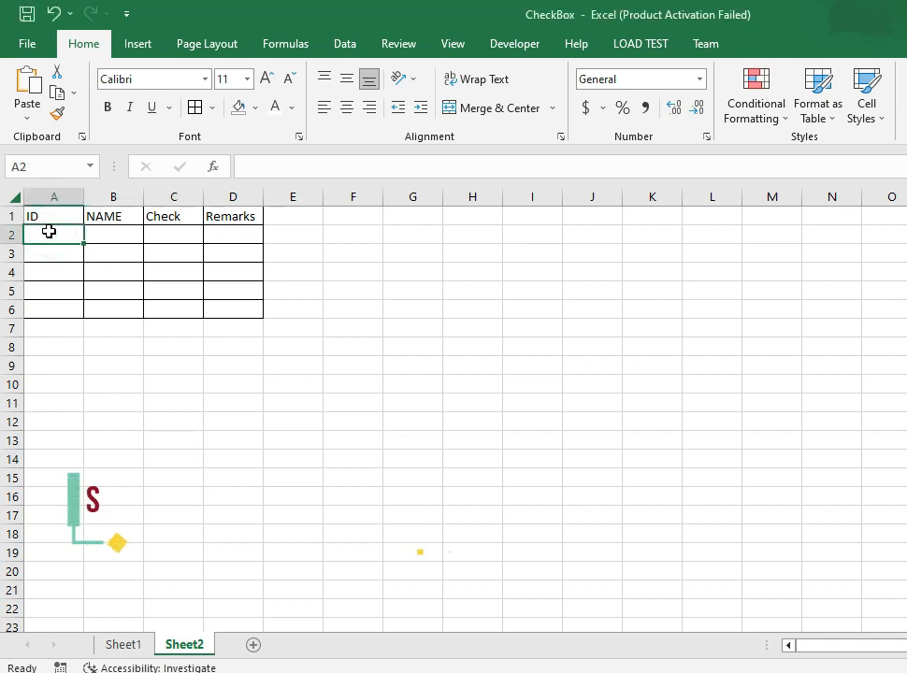
type("123")
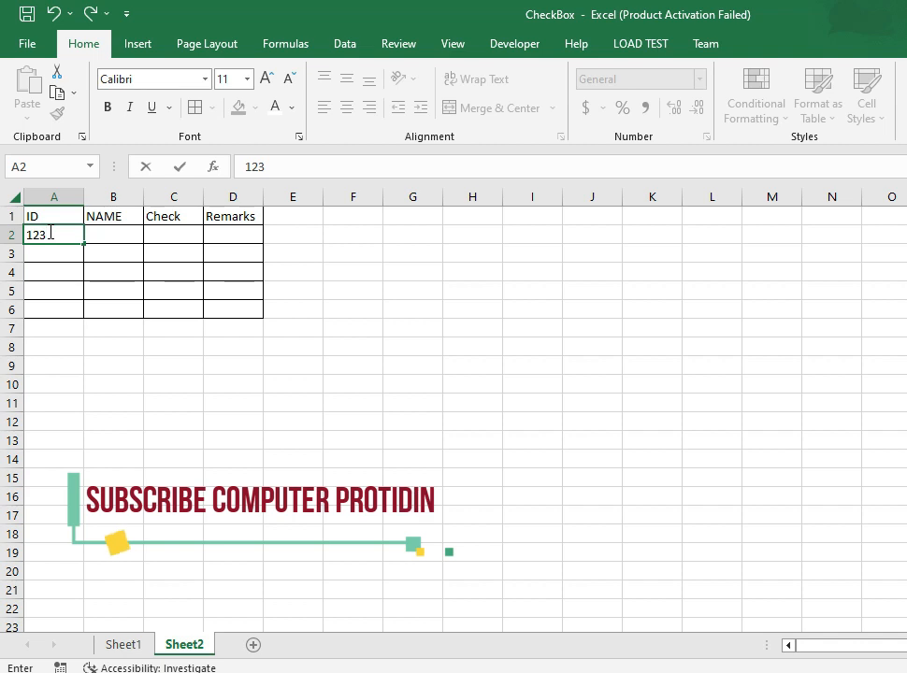
key("Return")
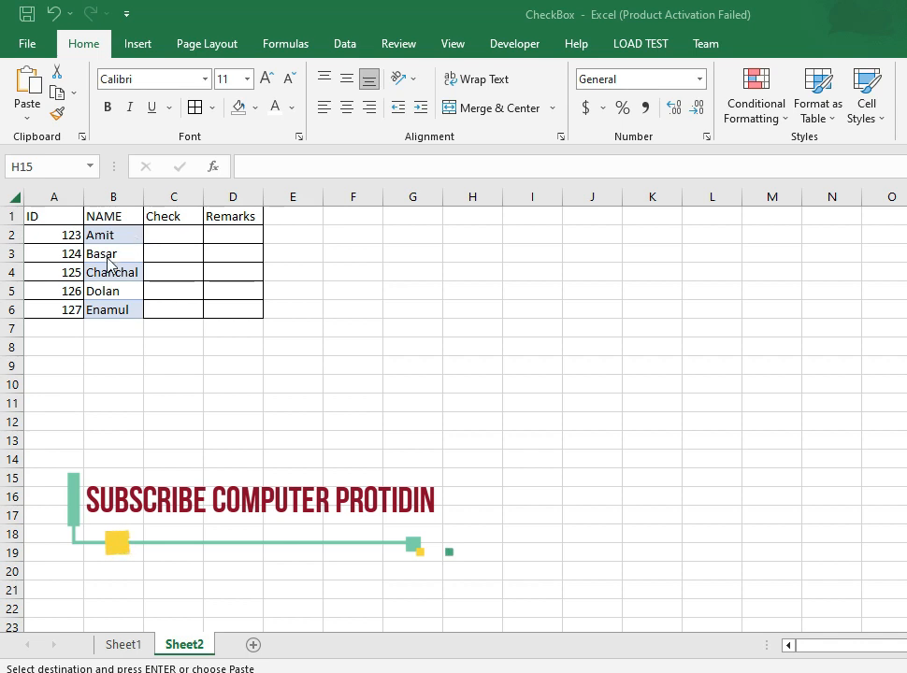
- Insert a check box form control in cell C2 and adjust its size and position to fit the cell
left_click(170, 233)
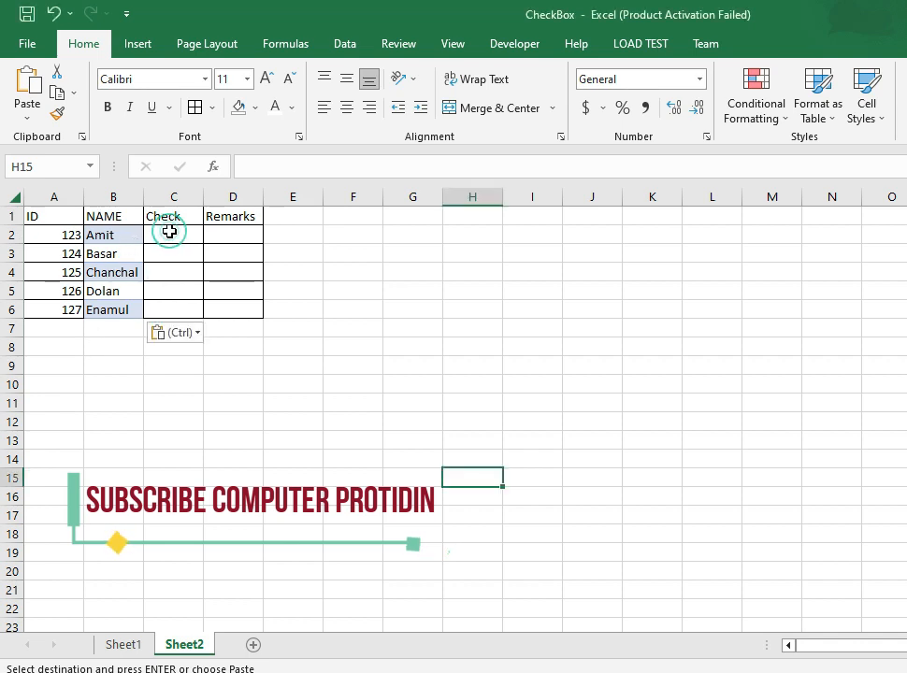
left_click(170, 233)
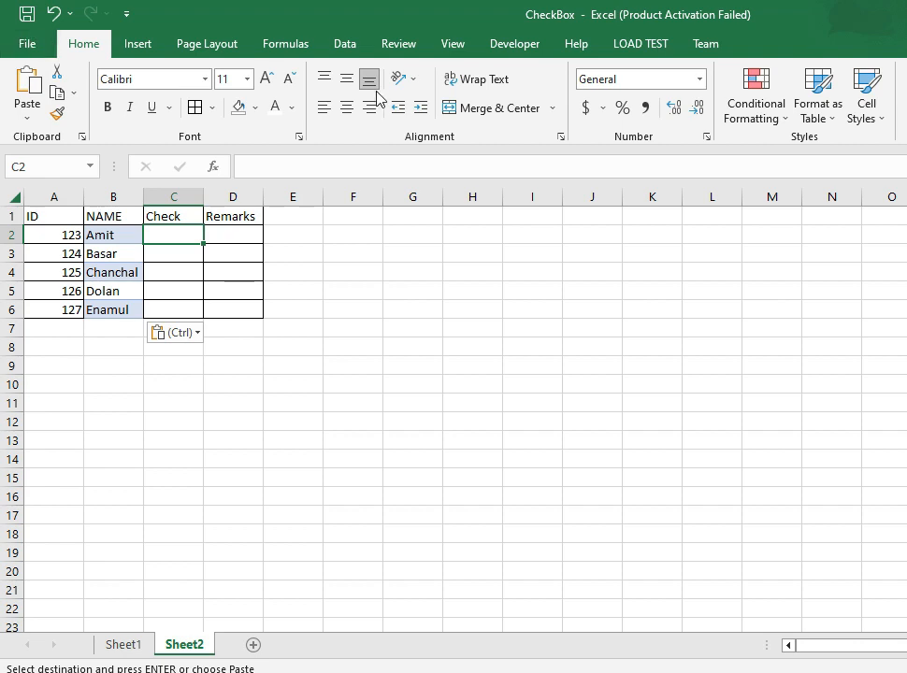
left_click(516, 46)
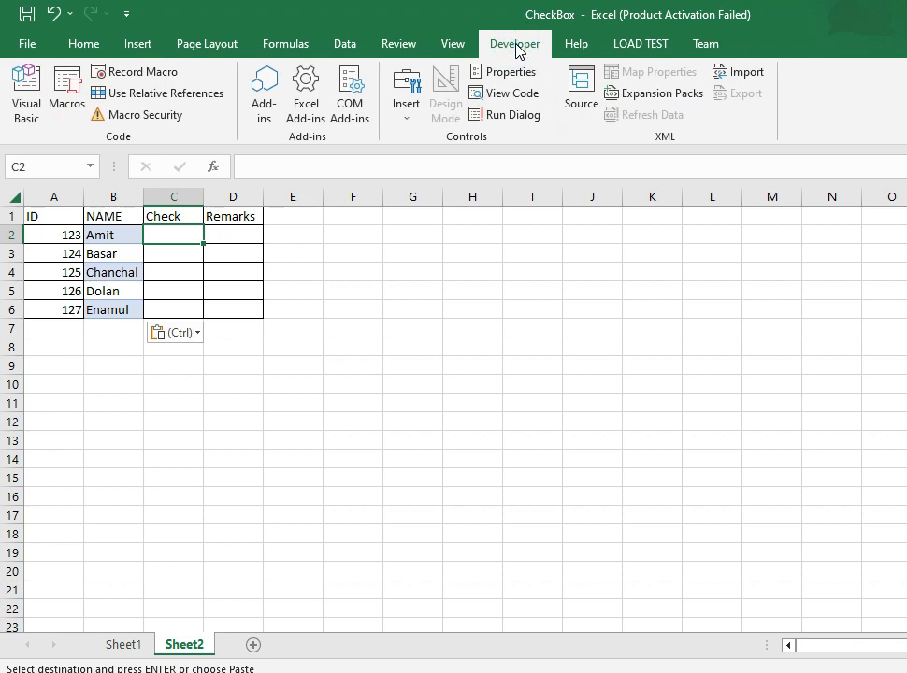
left_click(410, 97)
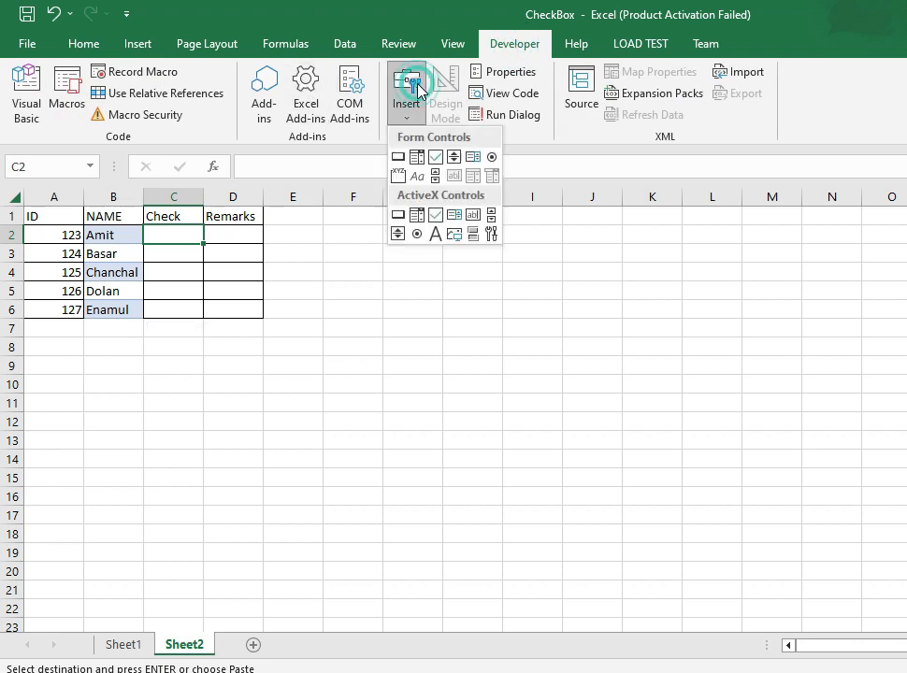
left_click(436, 159)
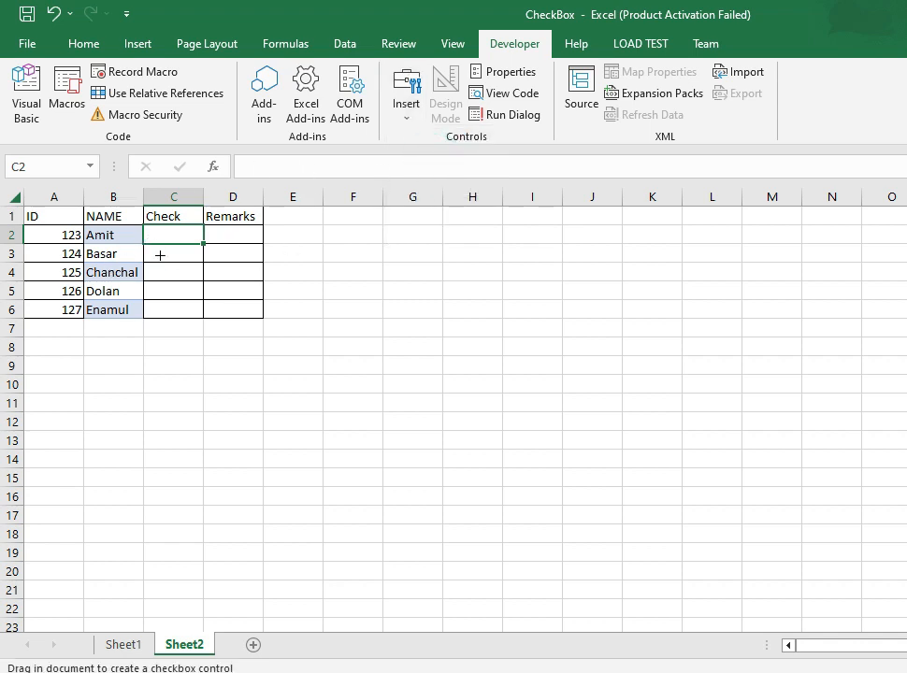
left_click_drag(158, 227, 189, 249)
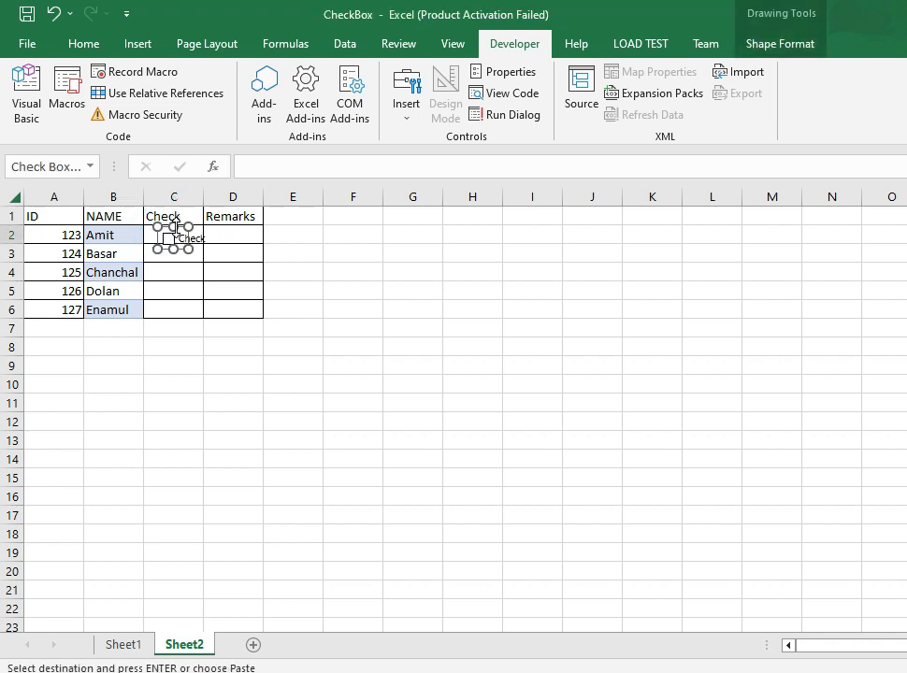
mouse_move(190, 226)
left_mouse_down()
mouse_move(199, 226)
mouse_move(174, 225)
left_mouse_up()
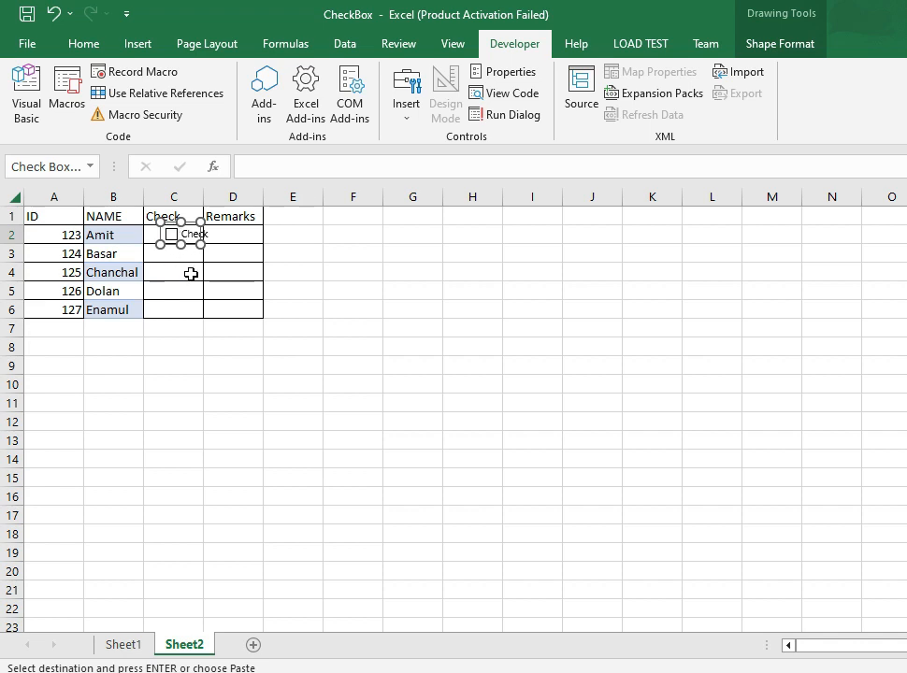
- Delete the caption text of the check box in C2 so only the box remains
left_click(194, 235)
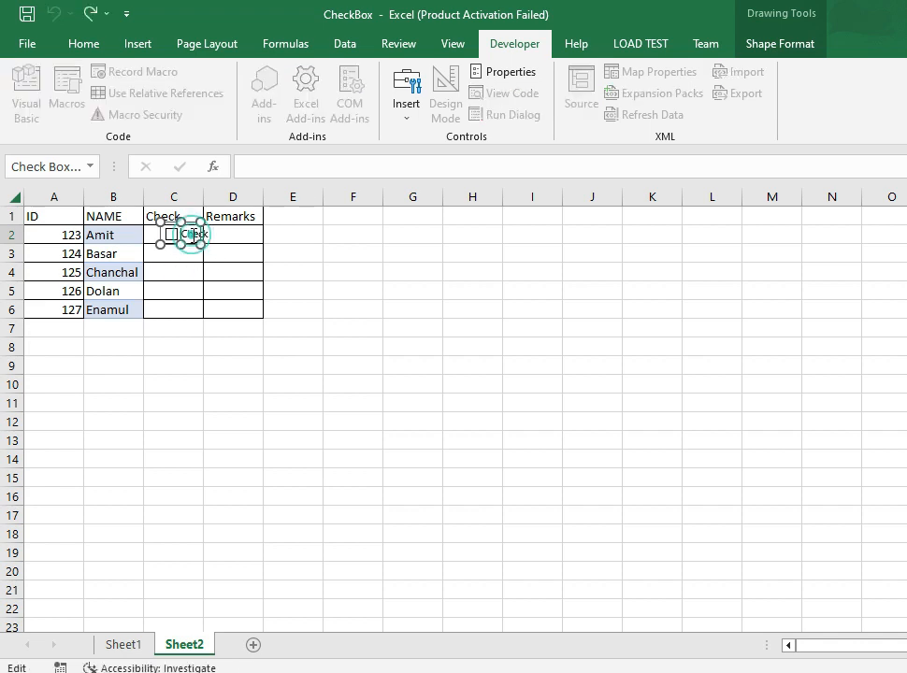
left_click(194, 235)
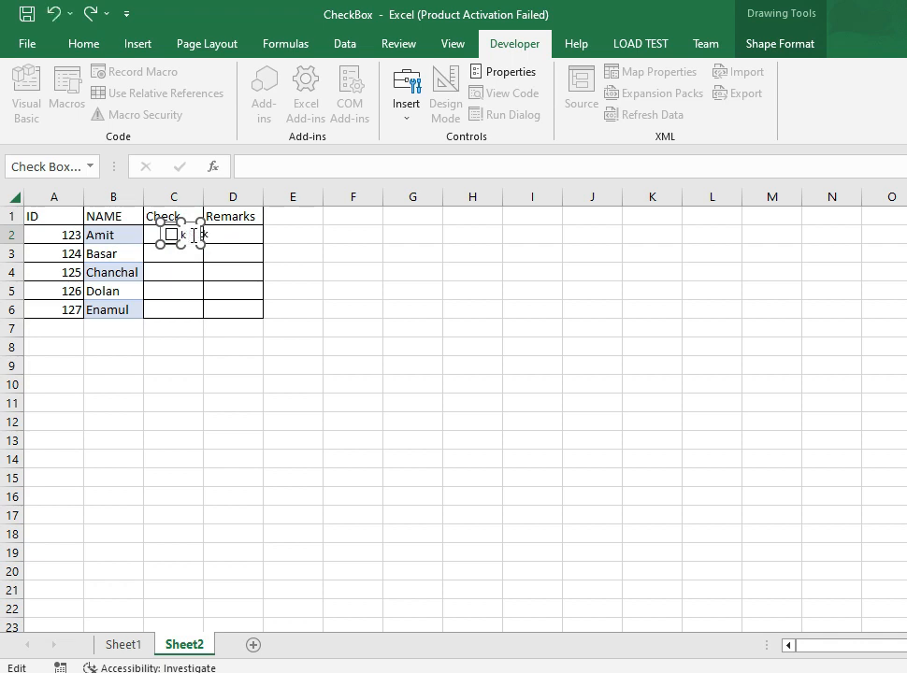
key("BackSpace")
key("BackSpace")
left_click(174, 322)
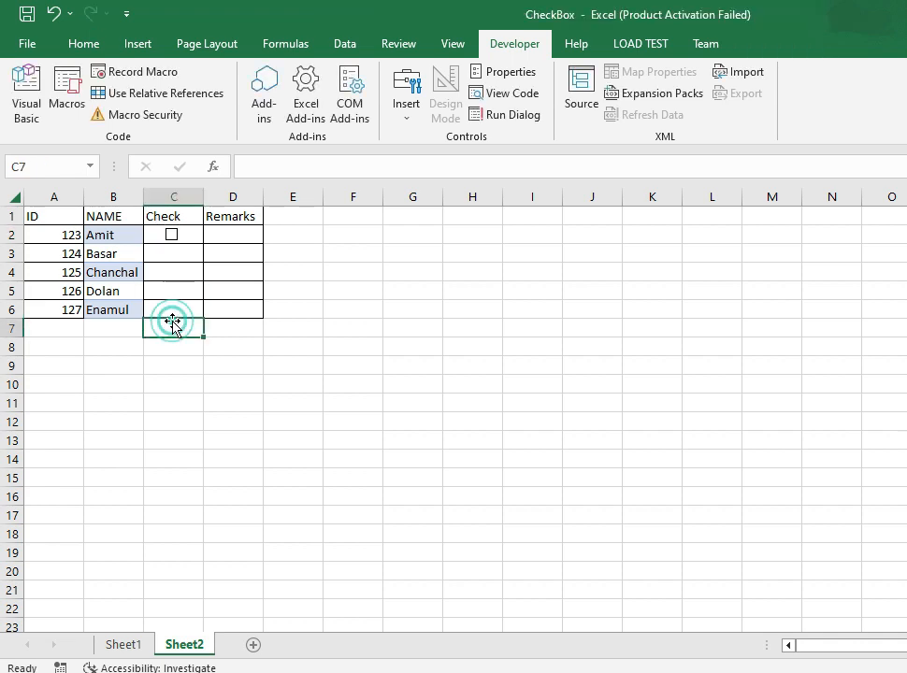
- Test the check box in C2 by ticking and clearing it twice
left_click(146, 233)
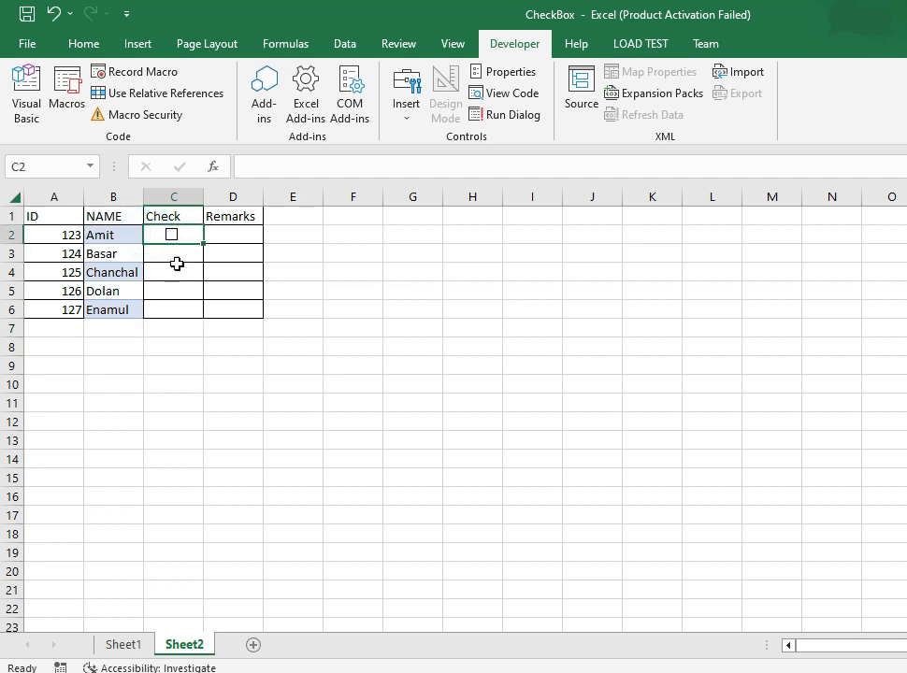
left_click(176, 267)
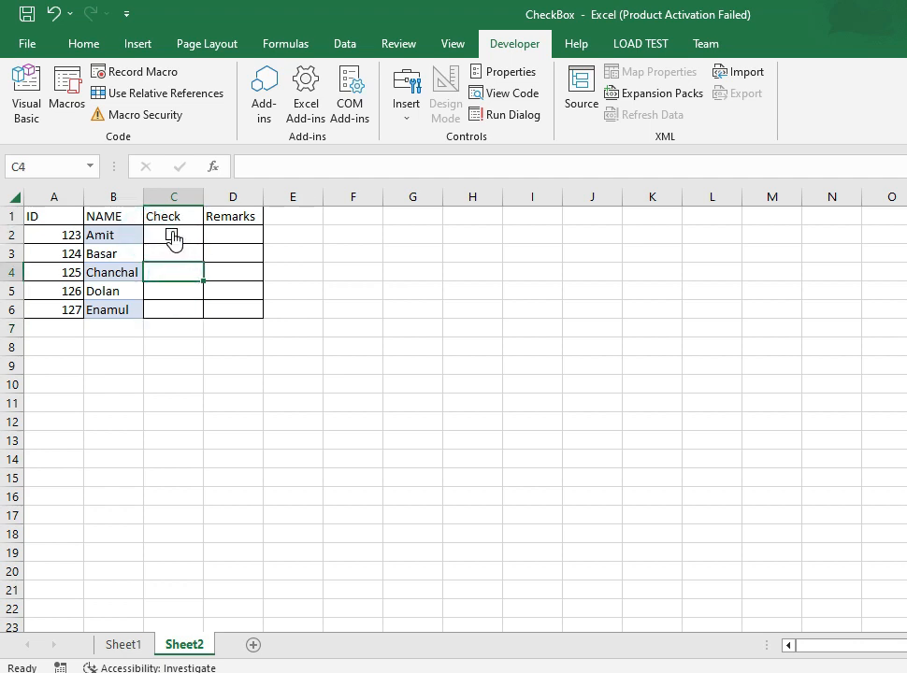
left_click(173, 238)
left_click(174, 239)
left_click(174, 239)
left_click(174, 239)
- Fill the check box from cell C2 down through C6
left_click(148, 233)
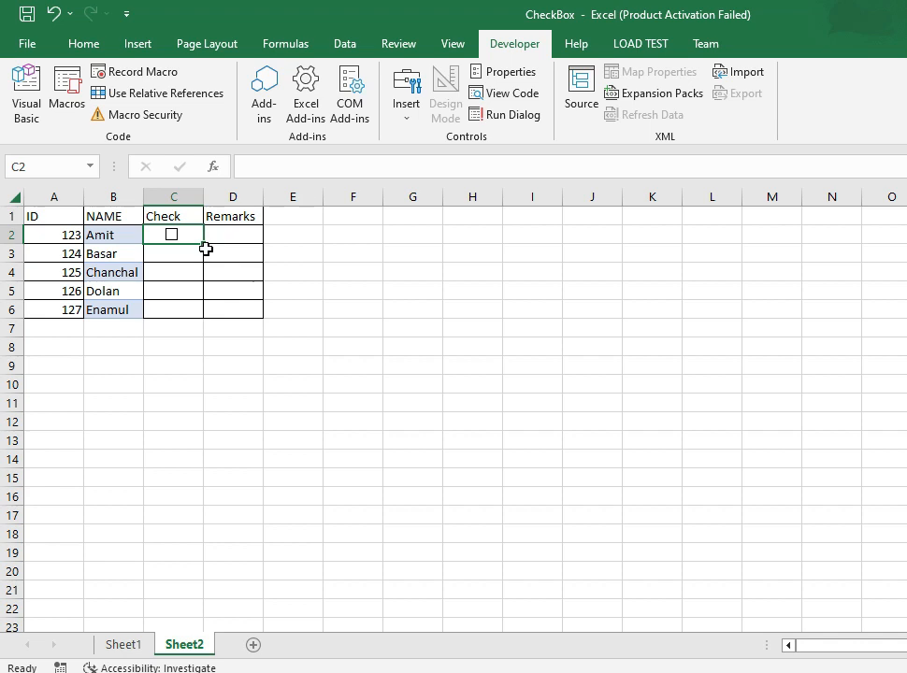
left_click_drag(202, 245, 203, 316)
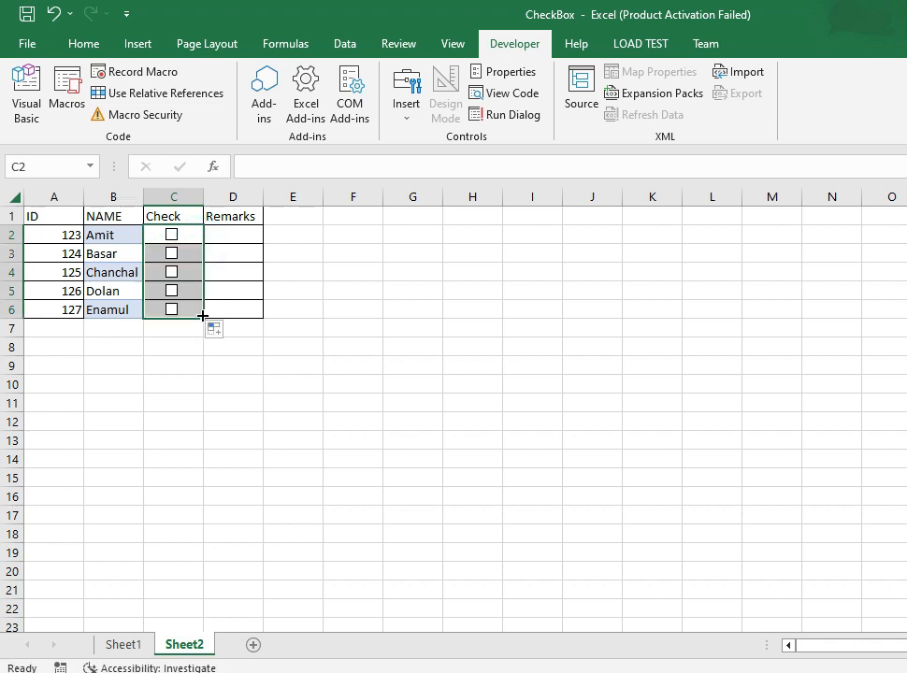
left_click(204, 411)
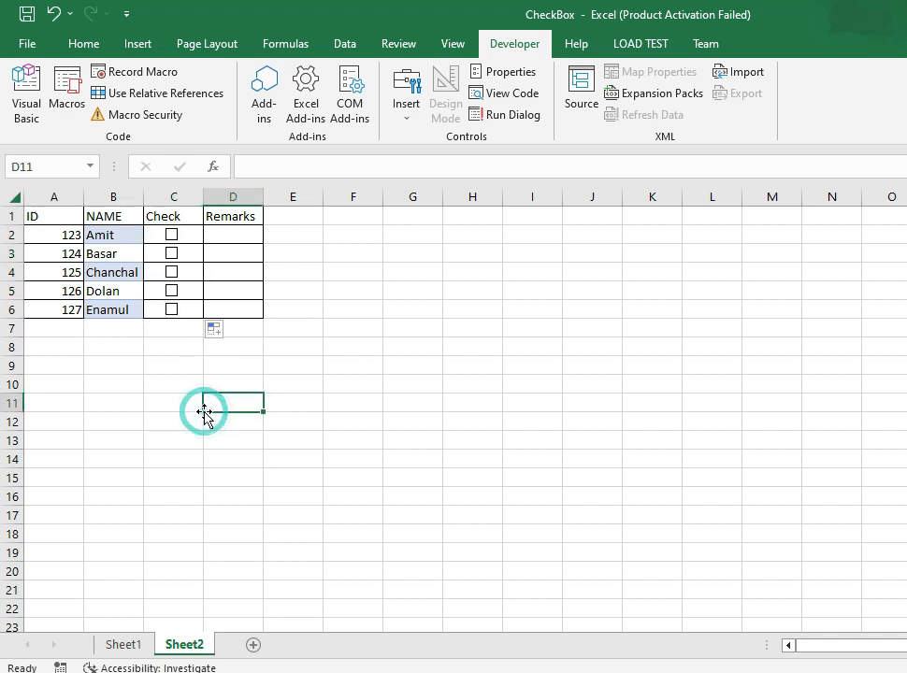
- Test the check boxes in C2 to C6 by ticking several of them and clearing them all again
left_click(173, 269)
left_click(172, 255)
left_click(172, 291)
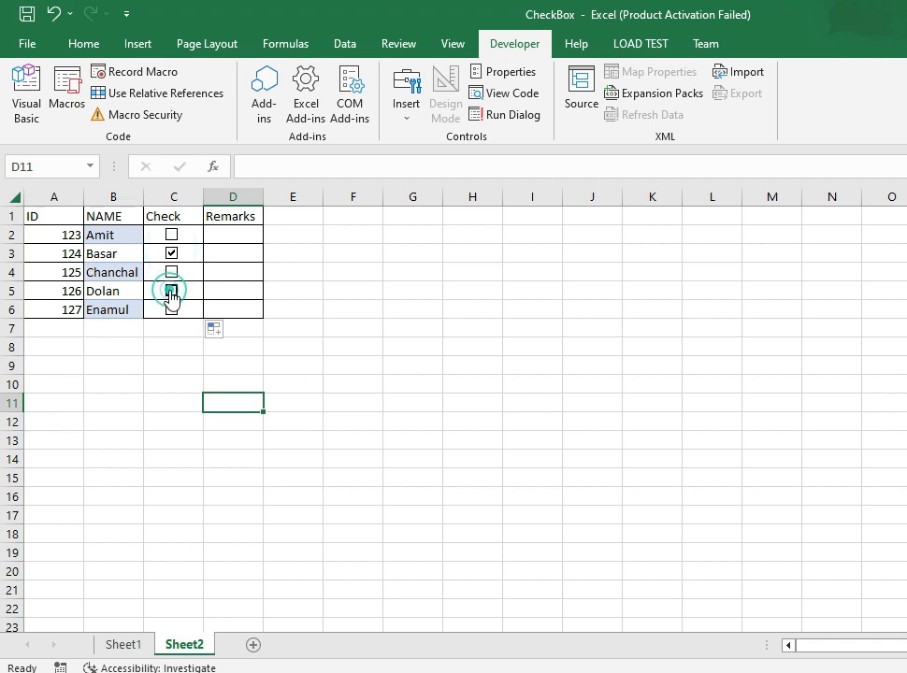
left_click(172, 311)
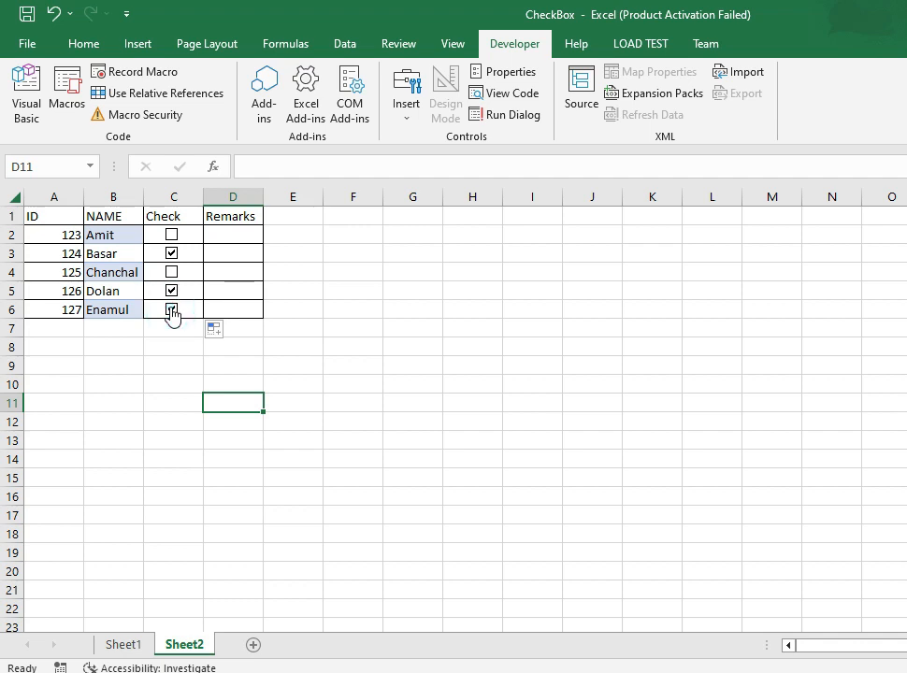
left_click(173, 236)
left_click(173, 255)
left_click(172, 236)
left_click(172, 291)
left_click(173, 310)
- Select the first empty cell under Remarks, D2
left_click(225, 239)
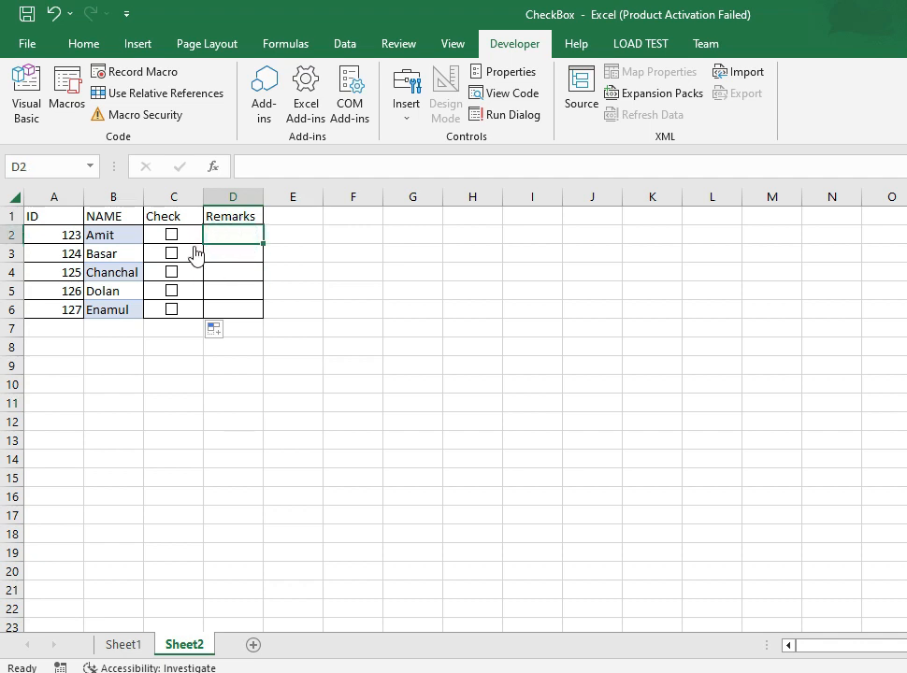